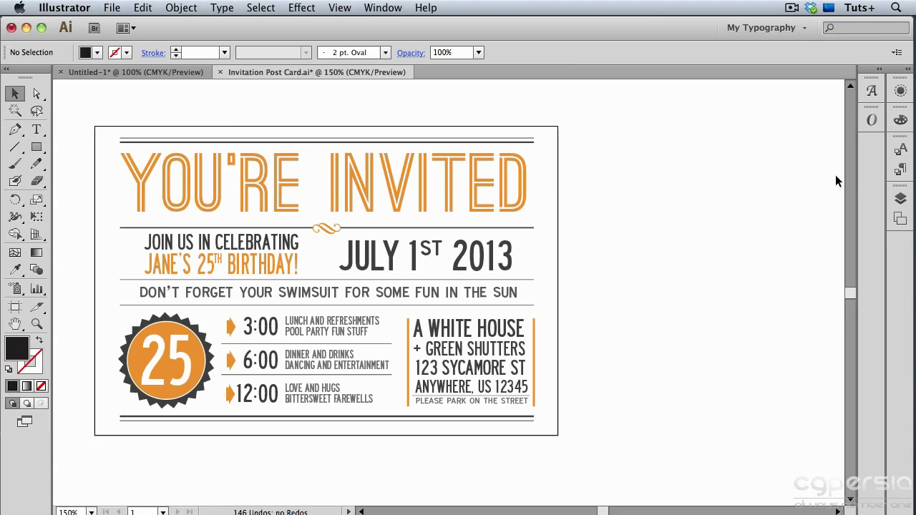
# Show the Character Styles panel as a separate floating panel beside the postcard, with the docked Paragraph Styles panel collapsed.
pyautogui.click(907, 151)
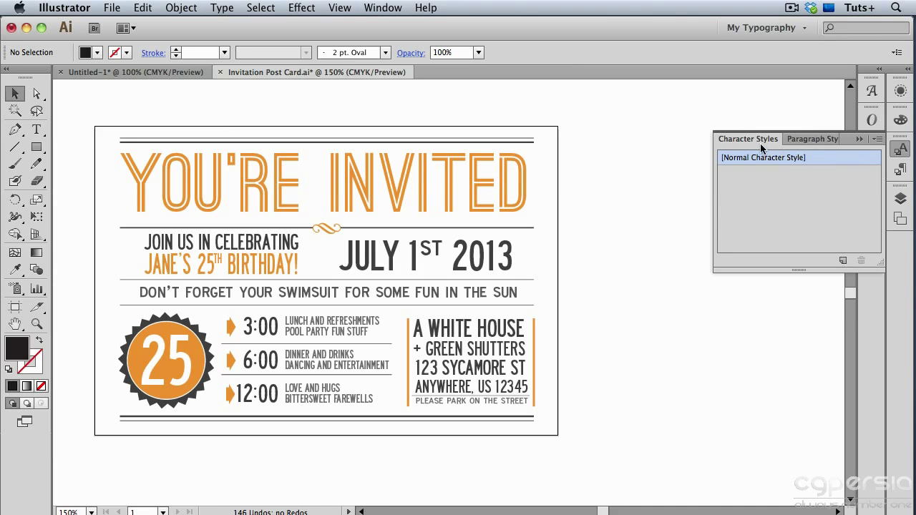
pyautogui.moveTo(754, 139); pyautogui.dragTo(647, 139)
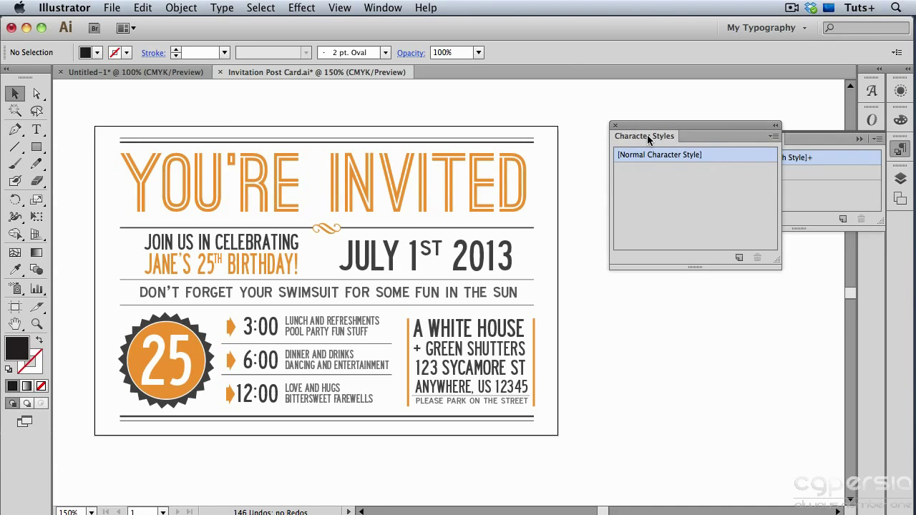
pyautogui.click(859, 140)
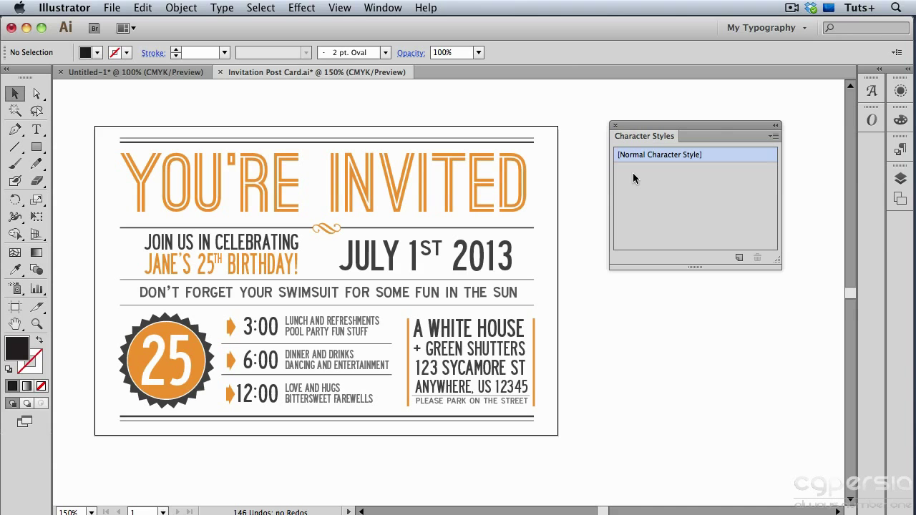
# Add a point text object reading "Hello" on the empty canvas beside the postcard.
pyautogui.click(43, 131)
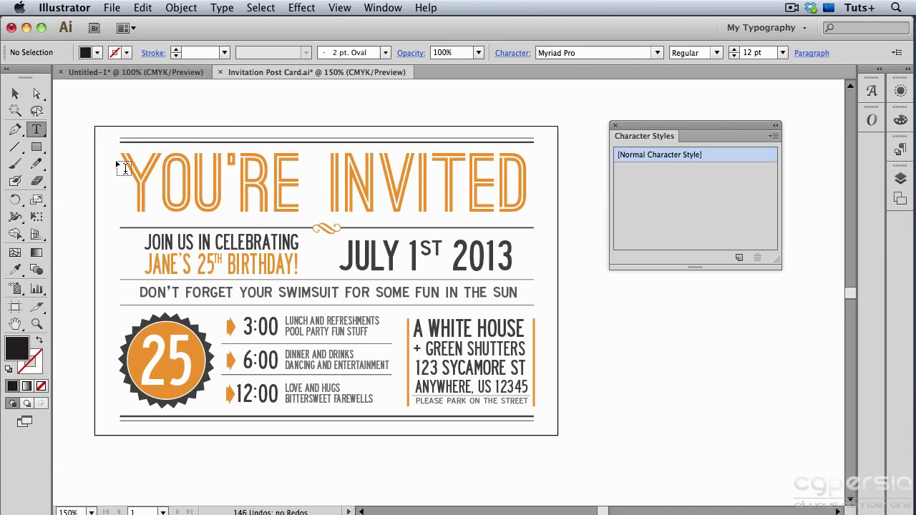
pyautogui.click(595, 307)
pyautogui.write('Hello')
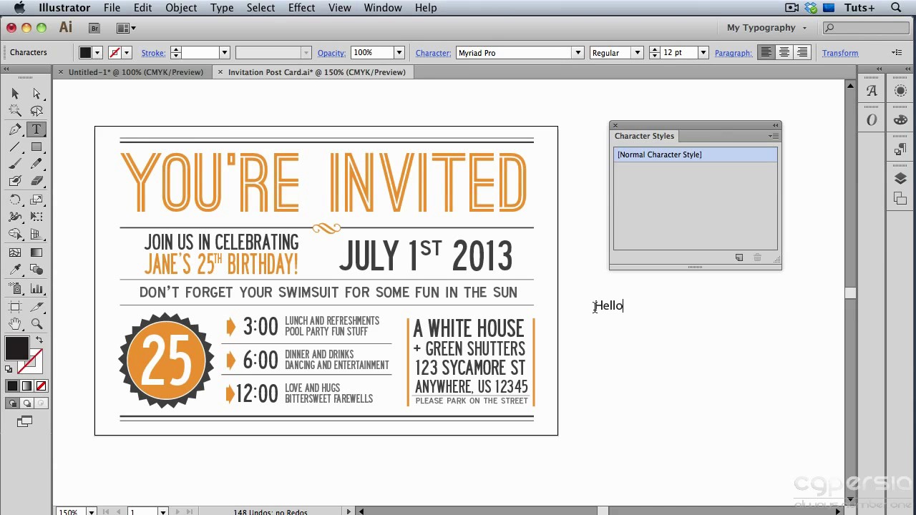
pyautogui.press('Escape')
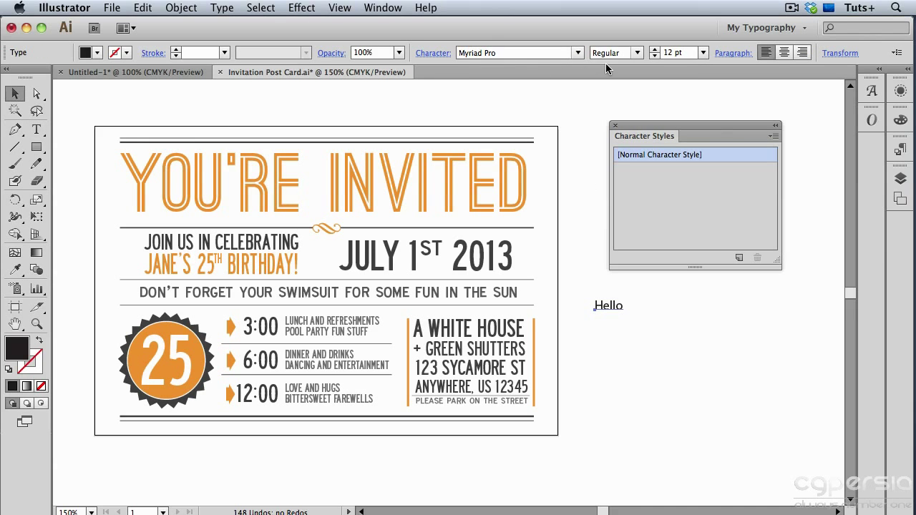
# Examine every category of settings in the Normal Character Style's options, leaving the style as it is.
pyautogui.click(717, 155)
pyautogui.doubleClick(717, 155)
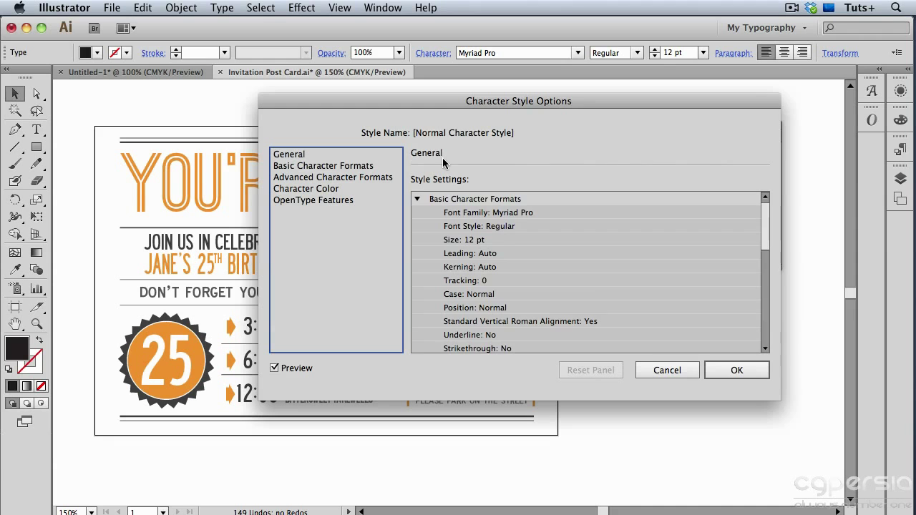
pyautogui.scroll(-10, 577, 238)
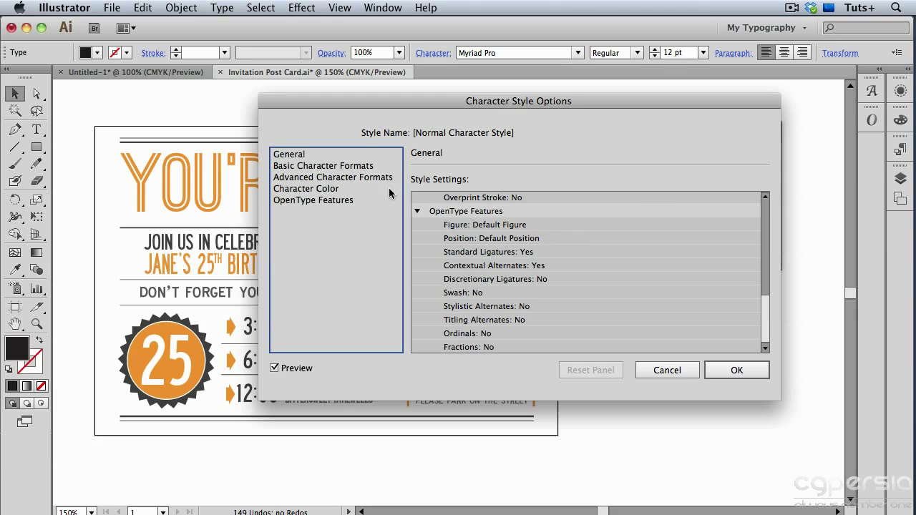
pyautogui.click(368, 169)
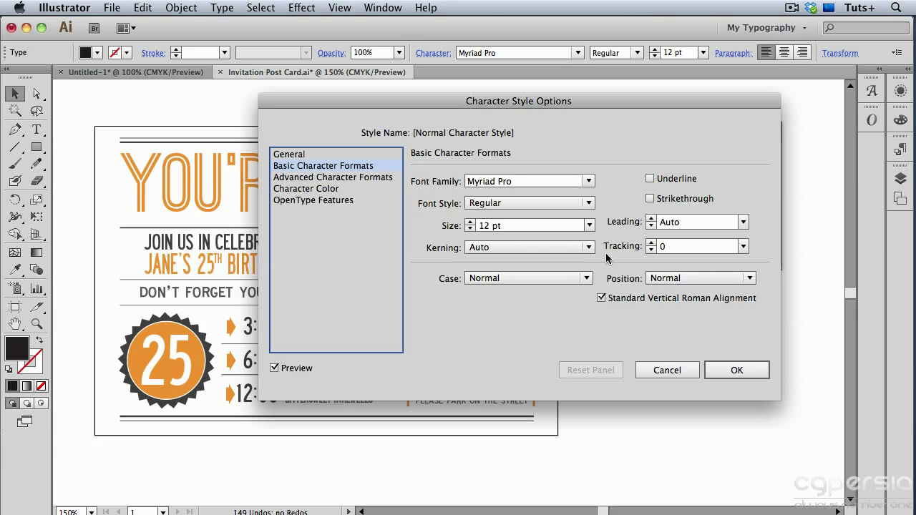
pyautogui.click(386, 177)
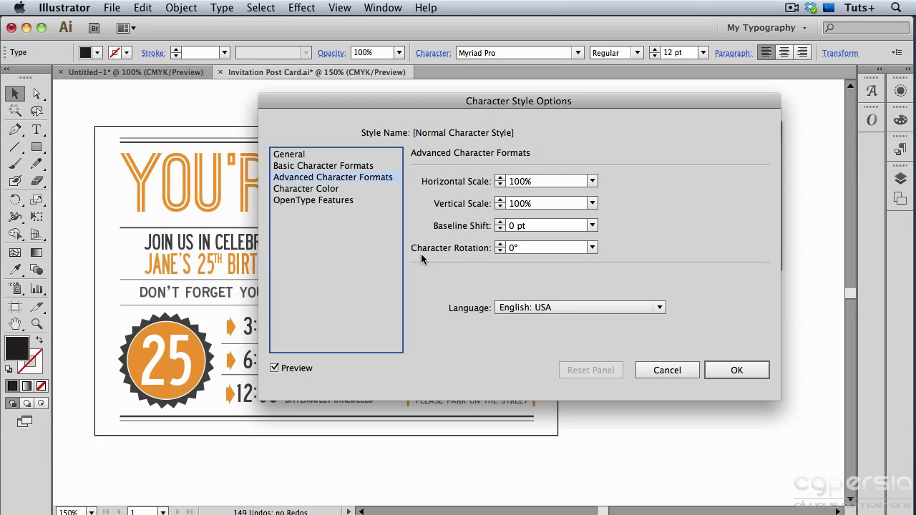
pyautogui.click(364, 189)
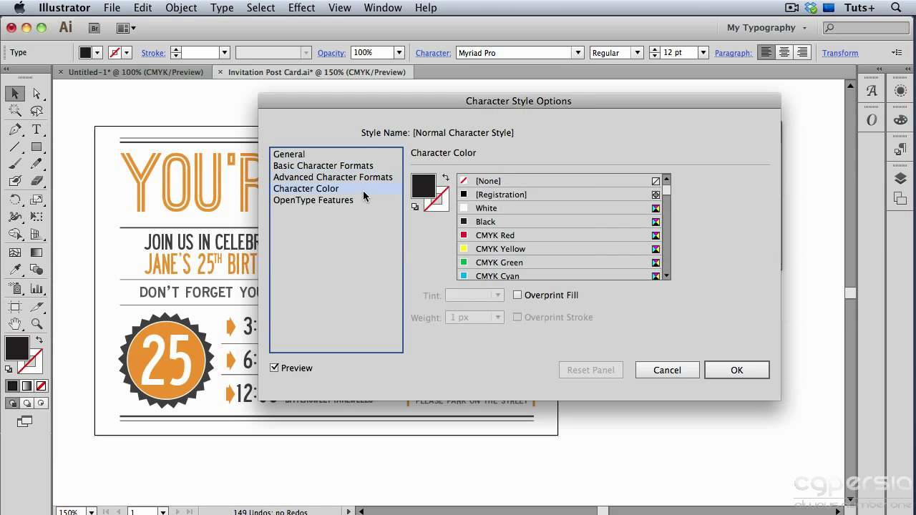
pyautogui.click(363, 199)
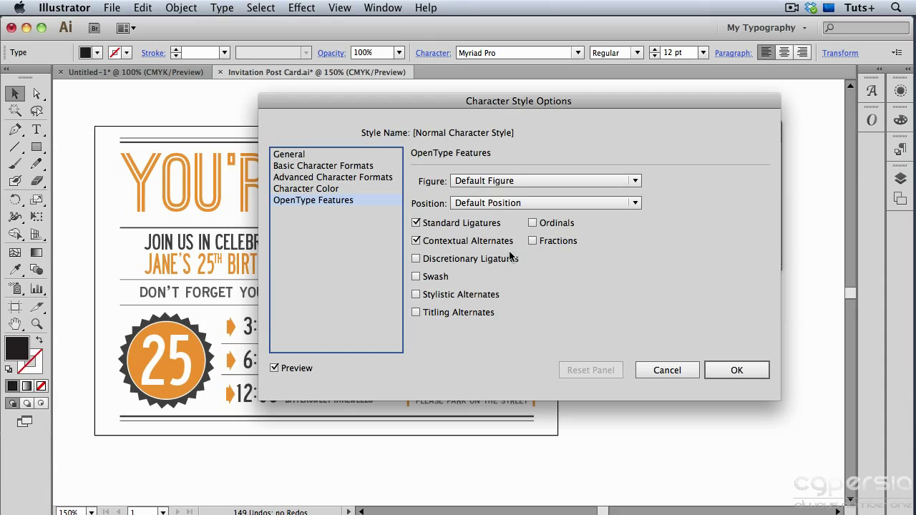
pyautogui.click(666, 371)
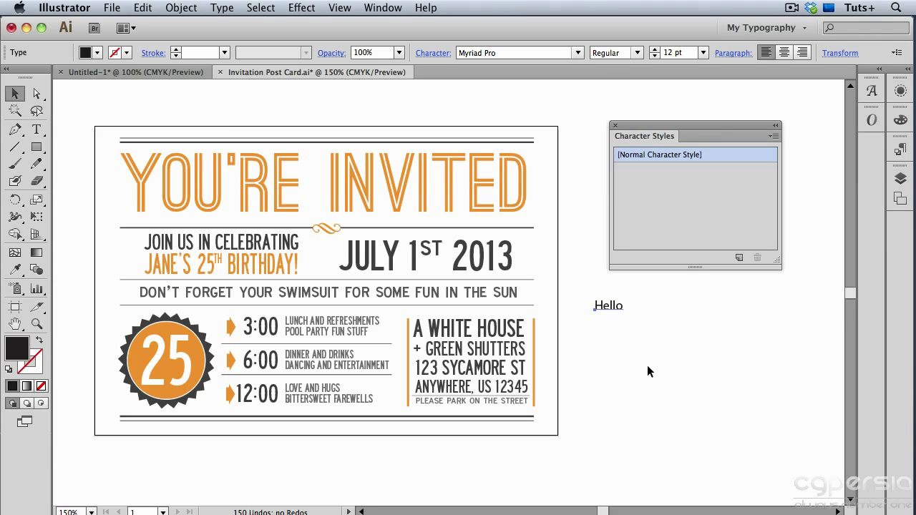
# Create a character style named "Header" from the letter E of INVITED in the orange headline.
pyautogui.doubleClick(466, 199)
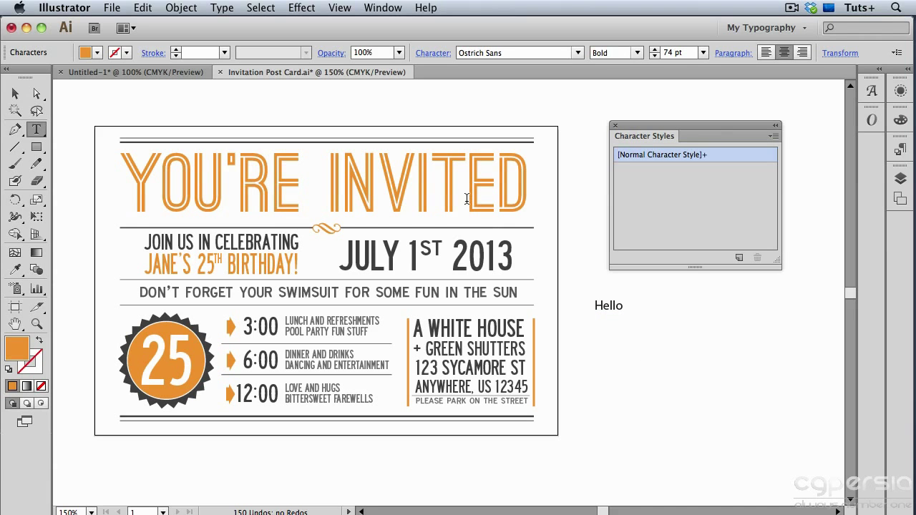
pyautogui.moveTo(468, 198); pyautogui.dragTo(511, 196)
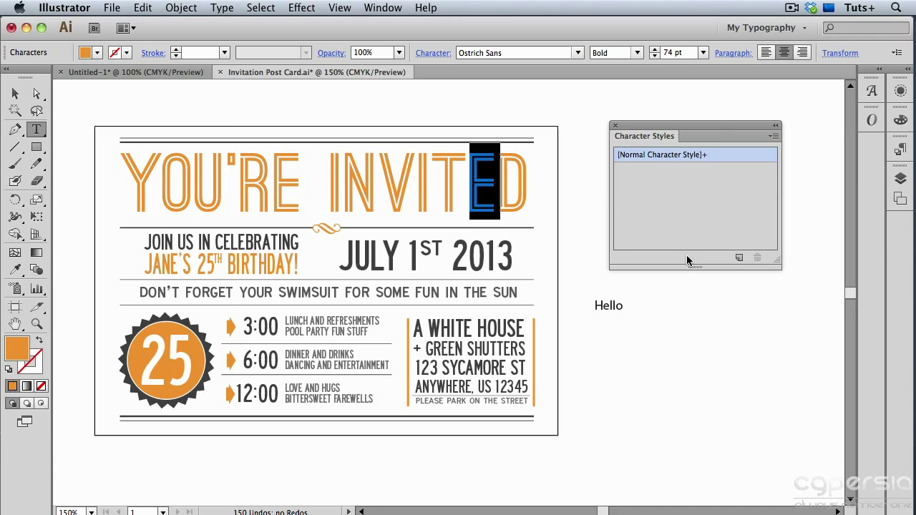
pyautogui.click(740, 258)
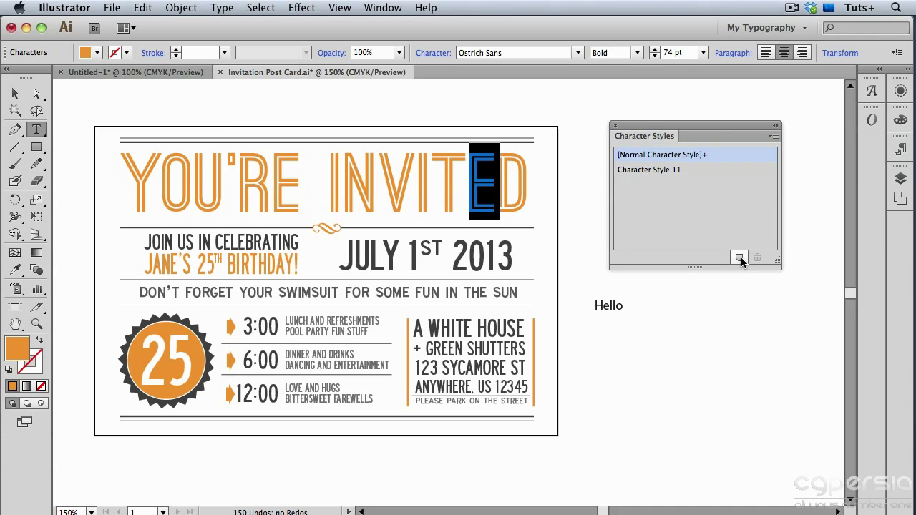
pyautogui.doubleClick(674, 170)
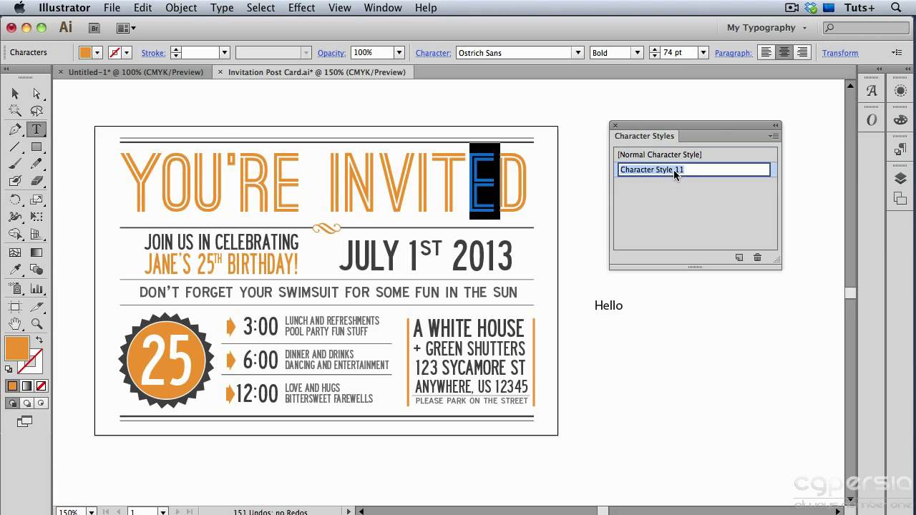
pyautogui.write('Header')
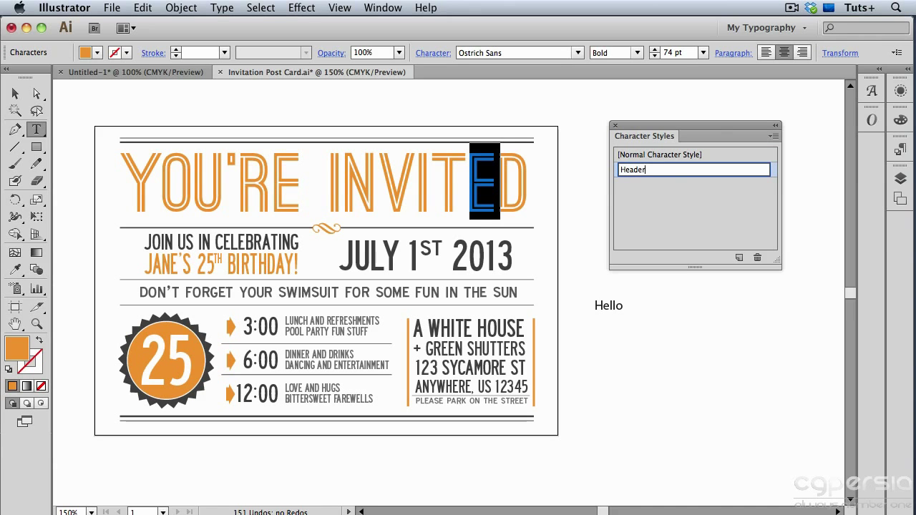
pyautogui.press('Return')
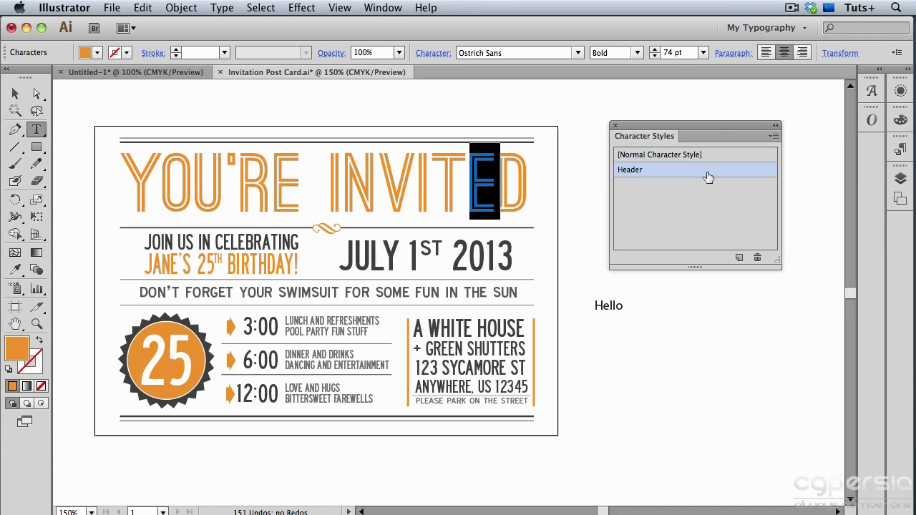
# Set the Header character style's leading to Auto and check its advanced formats and character color.
pyautogui.doubleClick(707, 173)
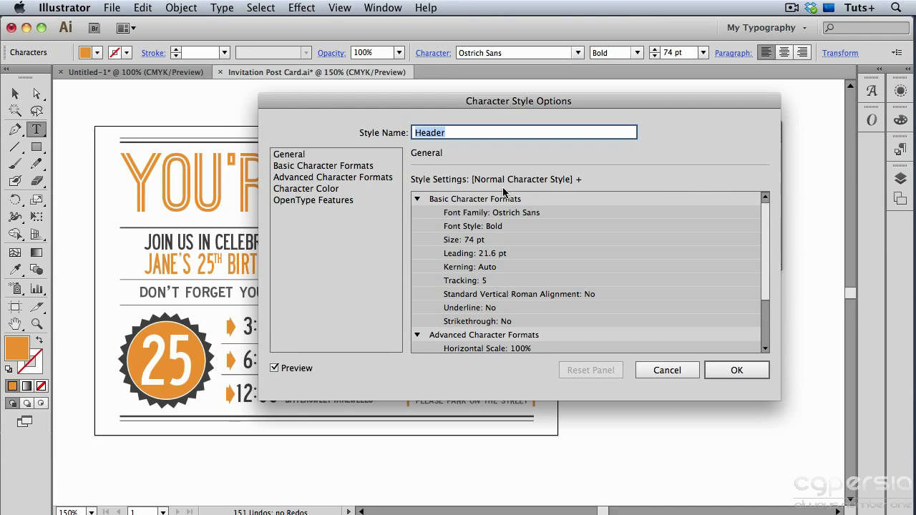
pyautogui.click(370, 166)
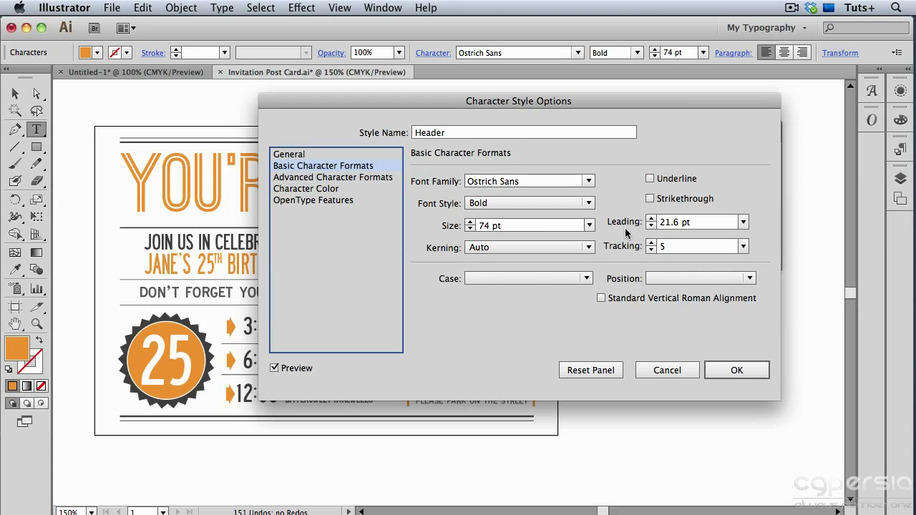
pyautogui.moveTo(513, 107); pyautogui.dragTo(562, 105)
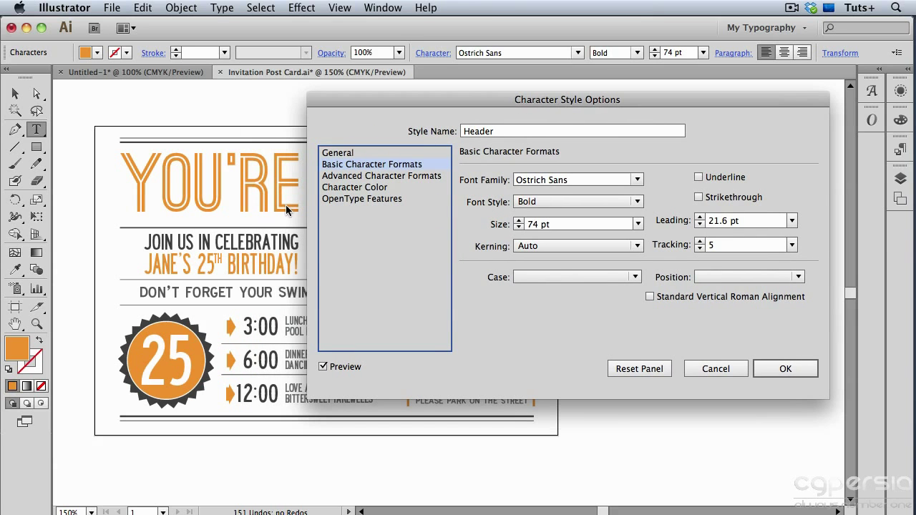
pyautogui.click(792, 220)
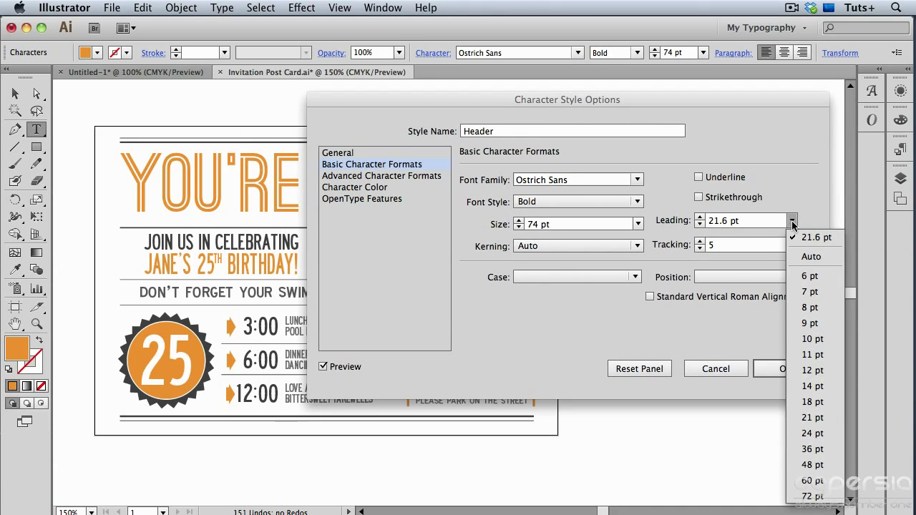
pyautogui.click(810, 257)
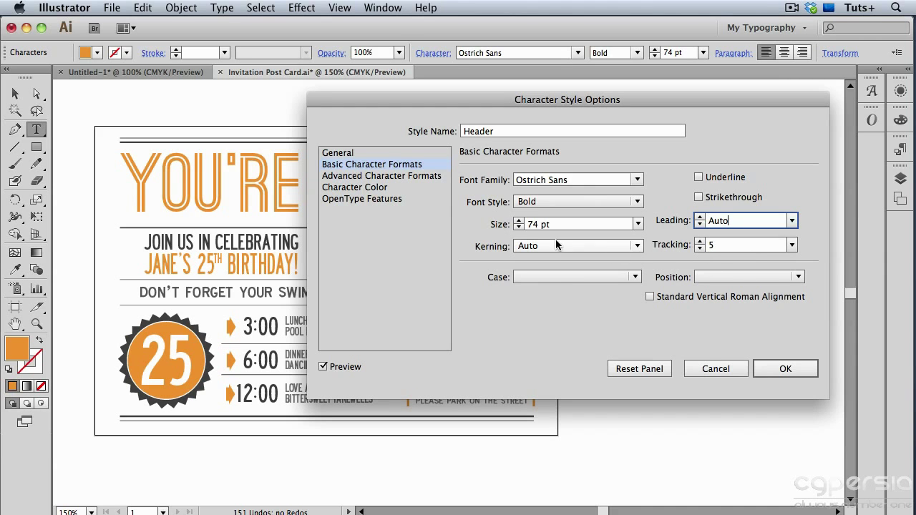
pyautogui.click(413, 178)
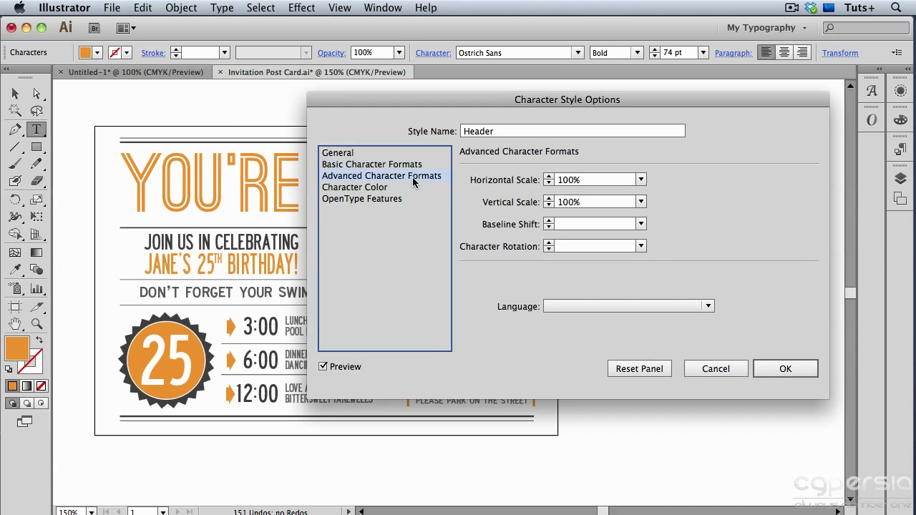
pyautogui.click(407, 188)
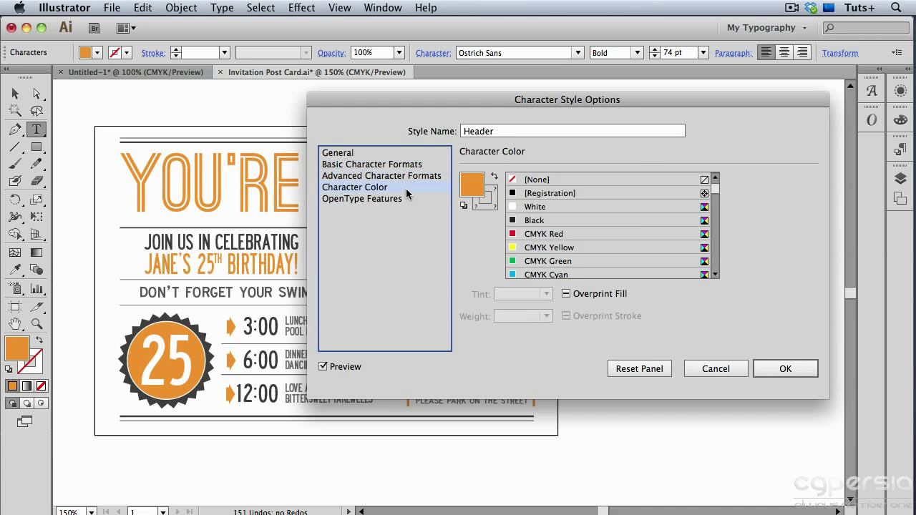
pyautogui.click(785, 369)
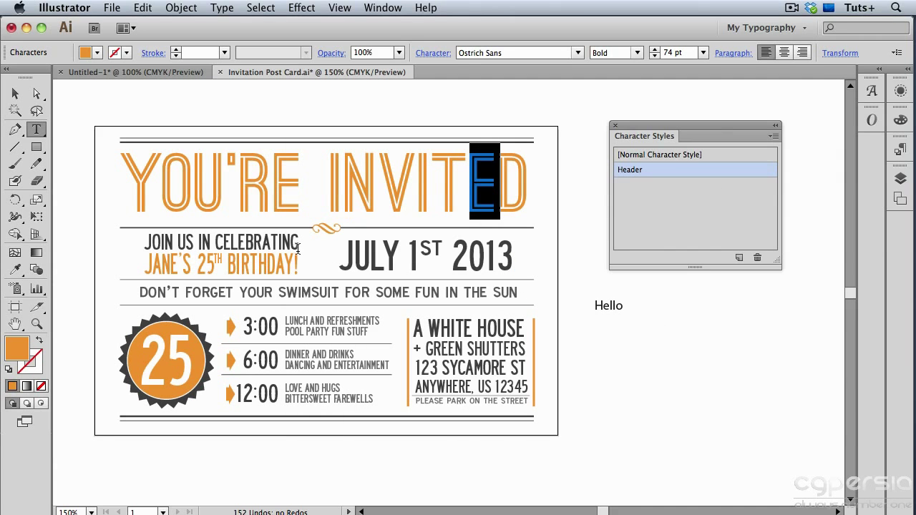
# Create a character style named "Join us" from the end of the "Join us in celebrating" line, checking its formats, color and Overprint Fill option.
pyautogui.moveTo(294, 242); pyautogui.dragTo(262, 244)
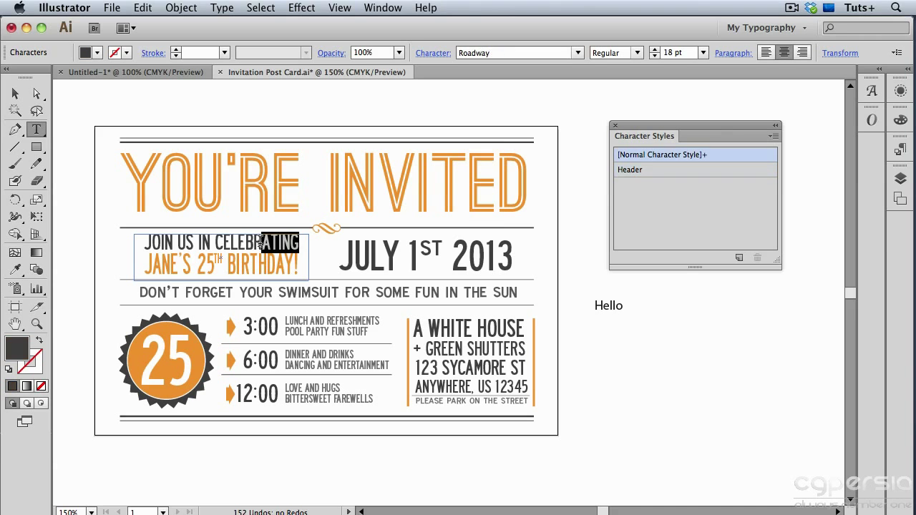
pyautogui.keyDown('alt'); pyautogui.click(739, 259); pyautogui.keyUp('alt')
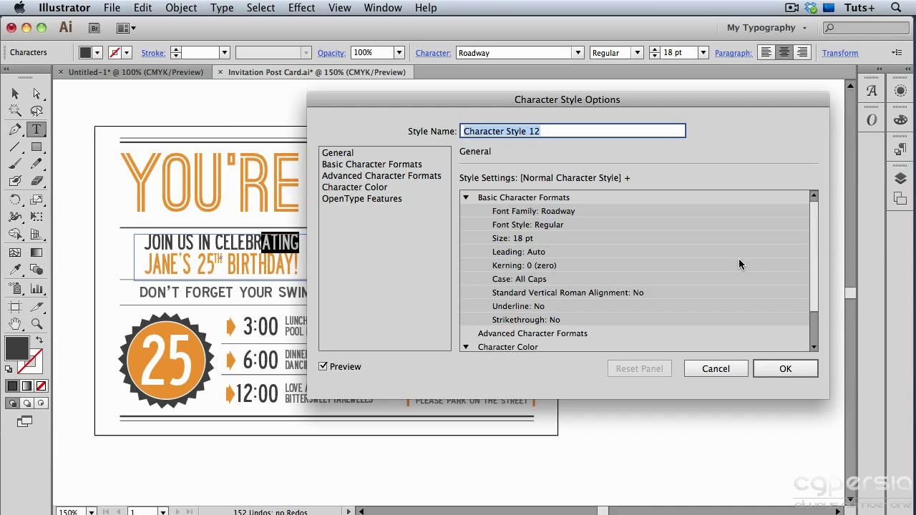
pyautogui.write('Join us')
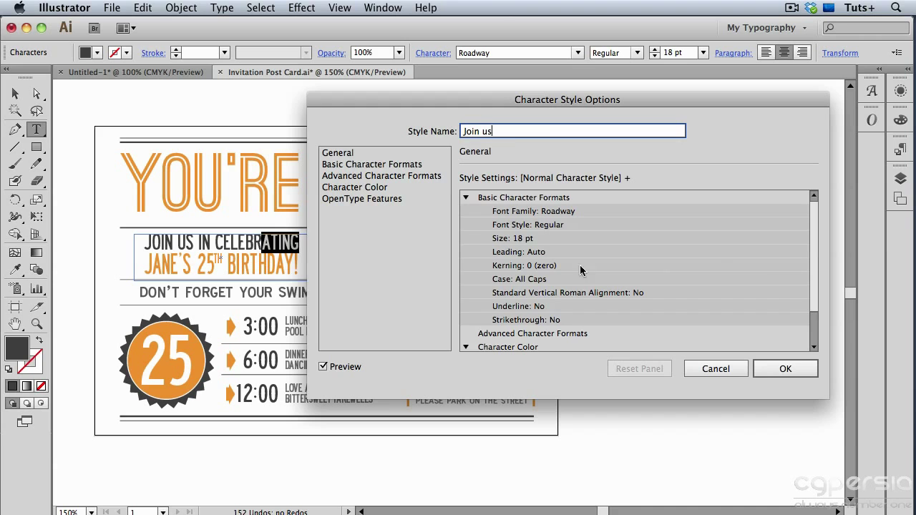
pyautogui.click(408, 167)
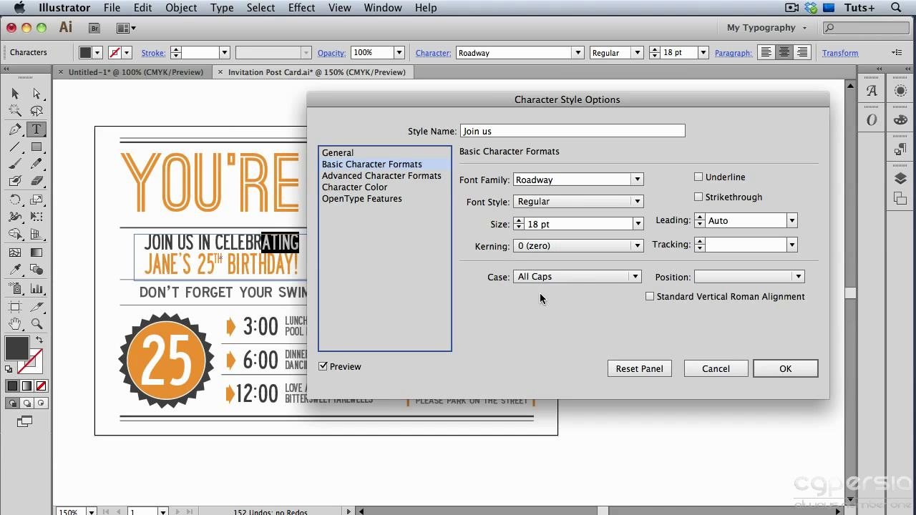
pyautogui.click(420, 176)
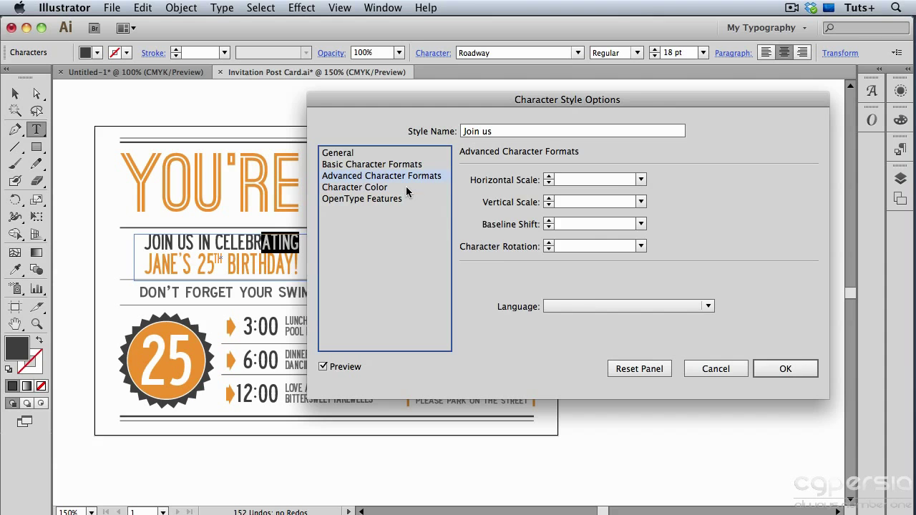
pyautogui.click(406, 187)
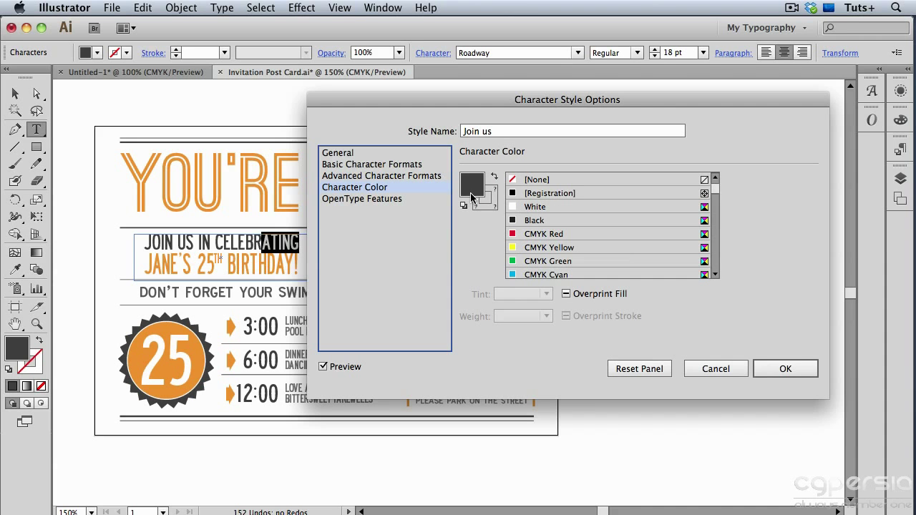
pyautogui.click(567, 295)
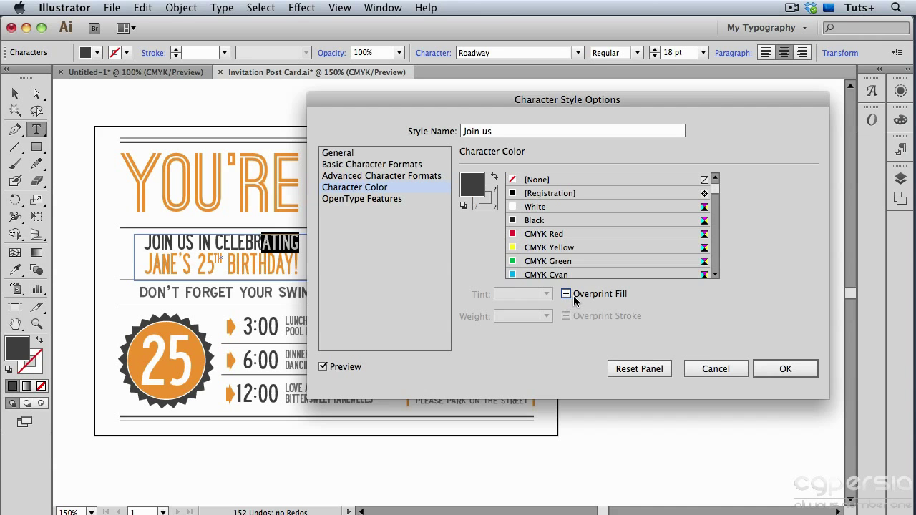
pyautogui.click(565, 295)
pyautogui.click(566, 296)
pyautogui.click(756, 369)
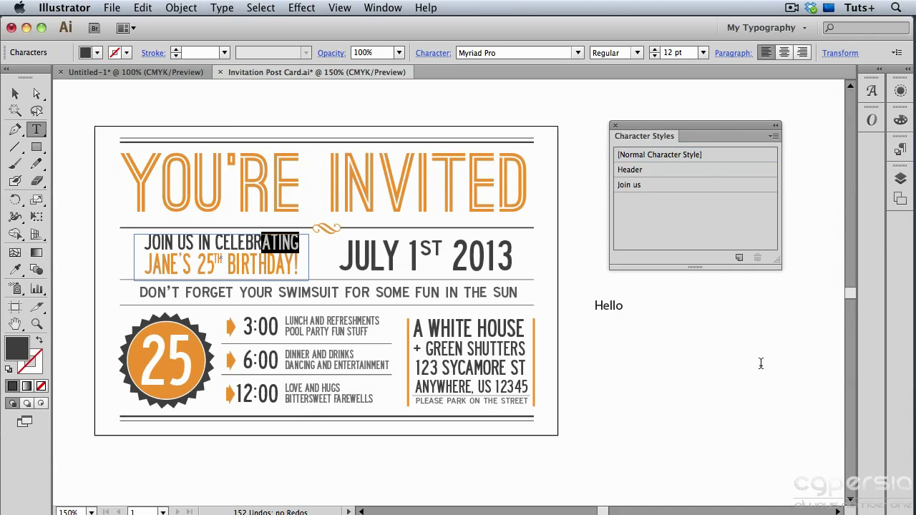
# Create a character style named "Birthday name" from the orange name in the birthday line, checking its basic and advanced formats and color.
pyautogui.moveTo(180, 265); pyautogui.dragTo(160, 265)
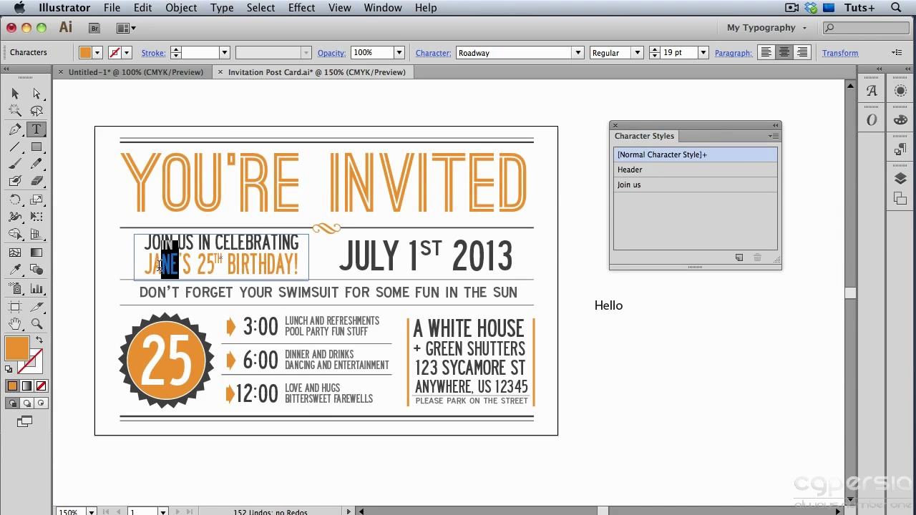
pyautogui.click(739, 258)
pyautogui.write('Birth')
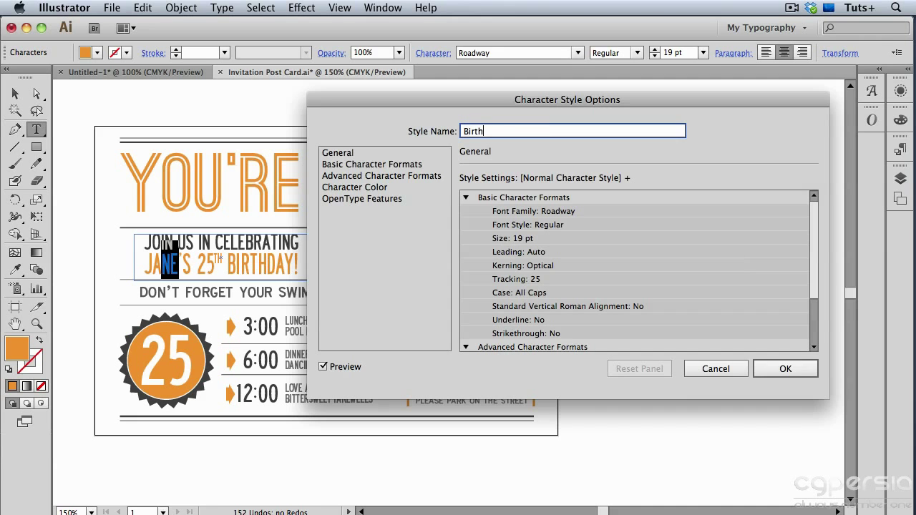
pyautogui.write('day name')
pyautogui.click(413, 166)
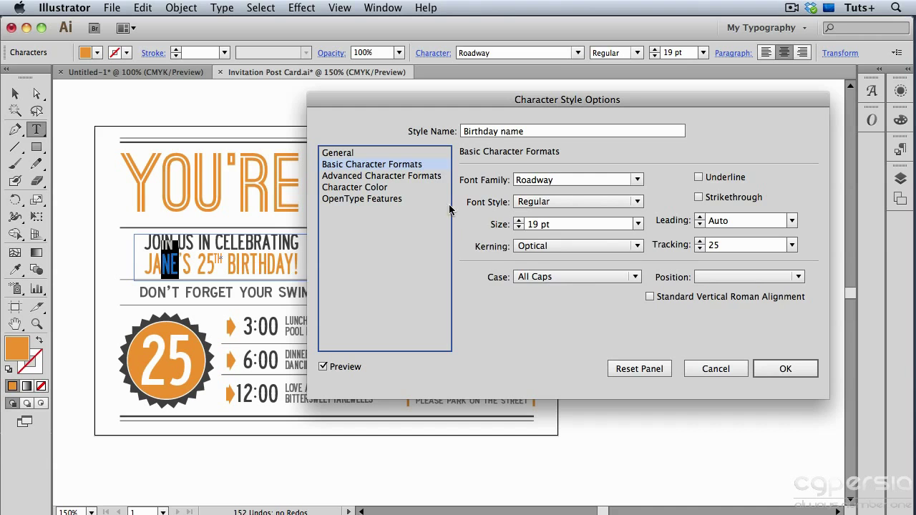
pyautogui.click(426, 177)
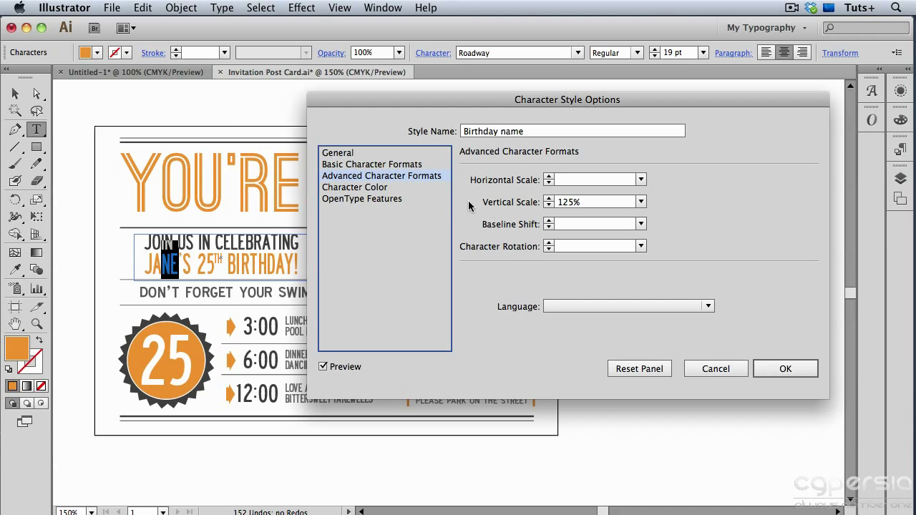
pyautogui.click(419, 188)
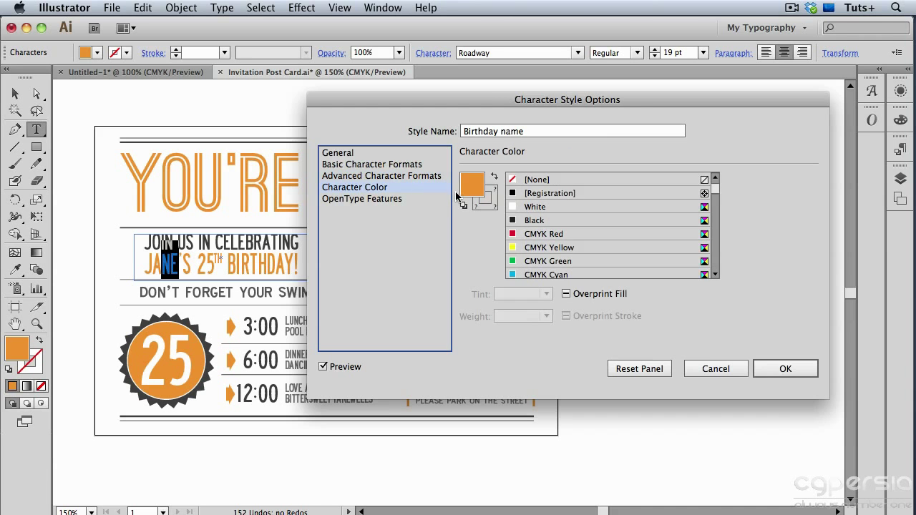
pyautogui.click(761, 368)
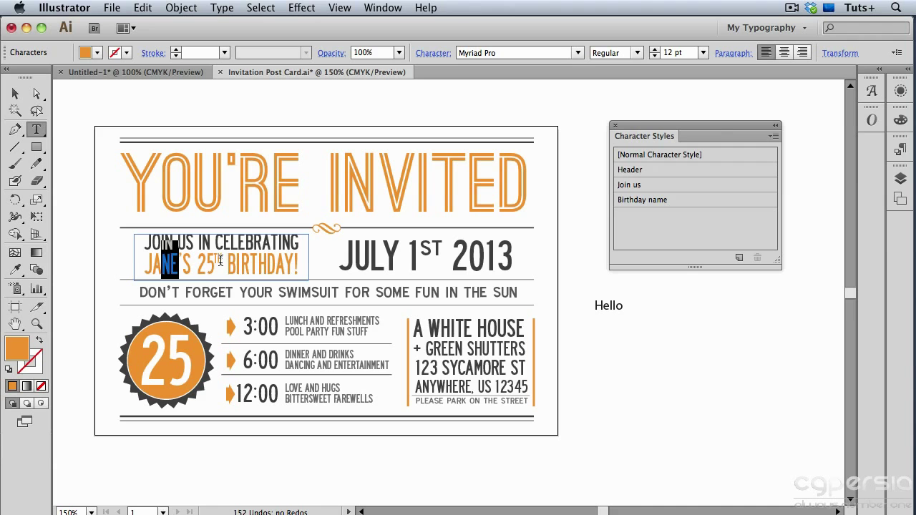
# Create a character style named "Ordinal" from the small raised TH after 25 in the birthday line, checking its character settings.
pyautogui.moveTo(222, 263); pyautogui.dragTo(212, 263)
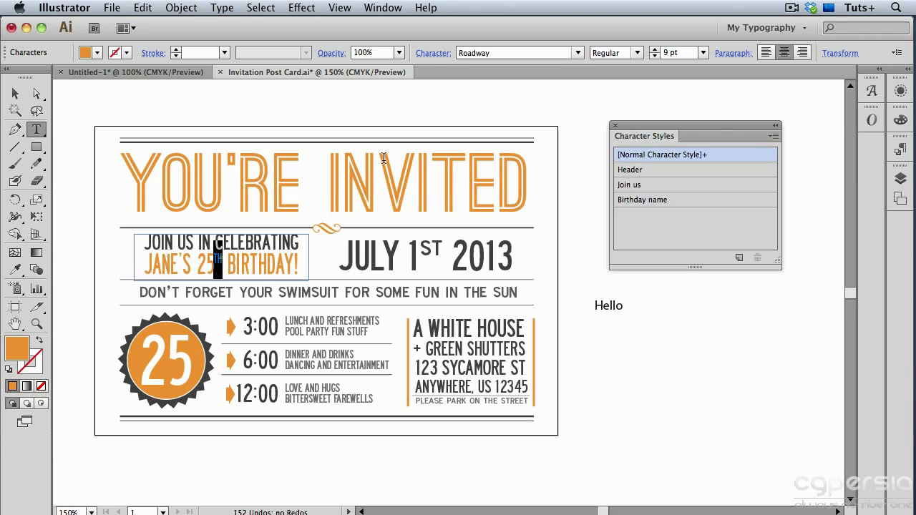
pyautogui.click(432, 53)
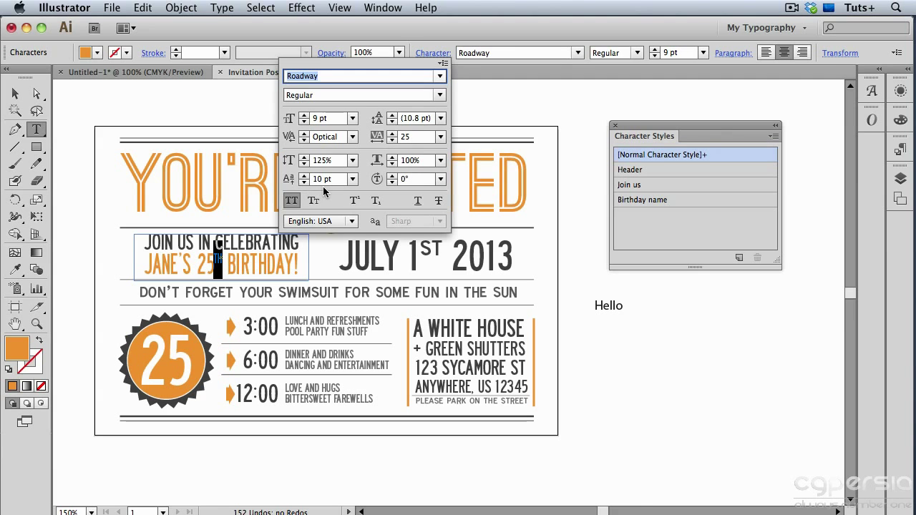
pyautogui.click(434, 55)
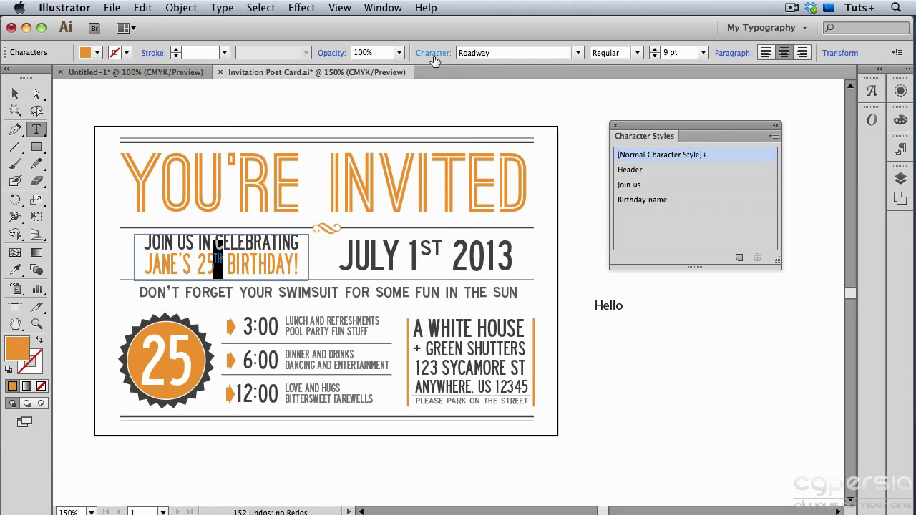
pyautogui.keyDown('alt'); pyautogui.click(738, 259); pyautogui.keyUp('alt')
pyautogui.write('Ordinal')
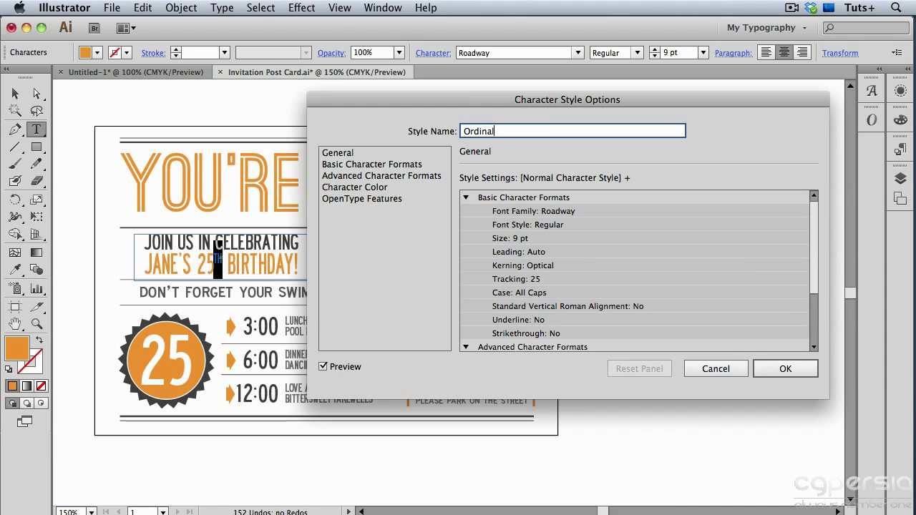
pyautogui.click(399, 176)
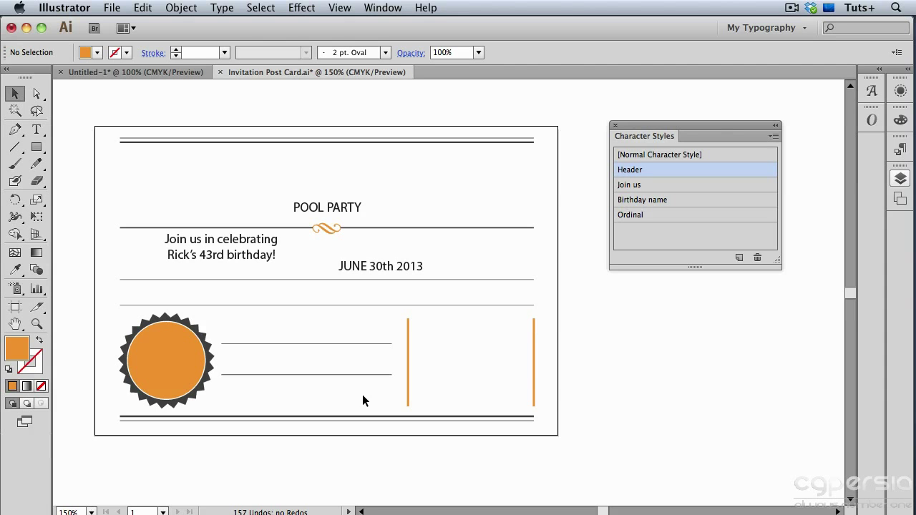
# Apply the Header style to the POOL PARTY text and the Join us style to the "Join us in celebrating" line.
pyautogui.click(349, 207)
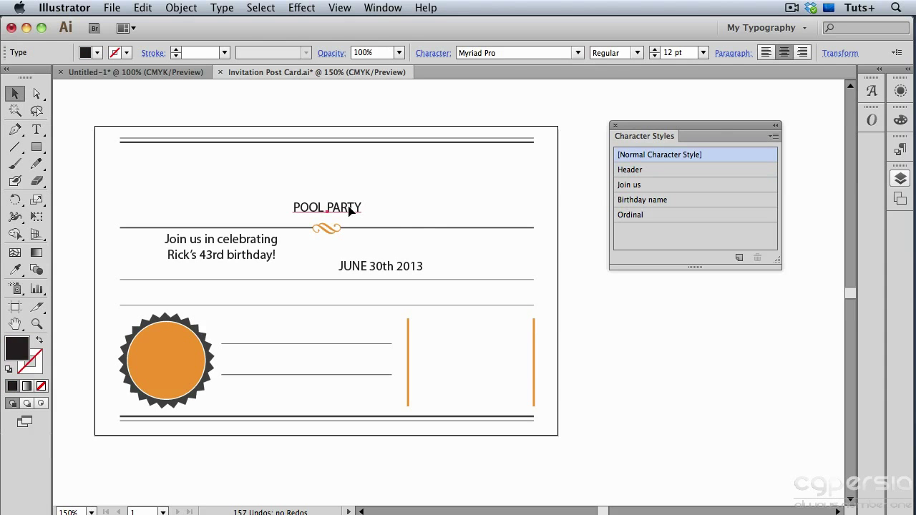
pyautogui.click(647, 170)
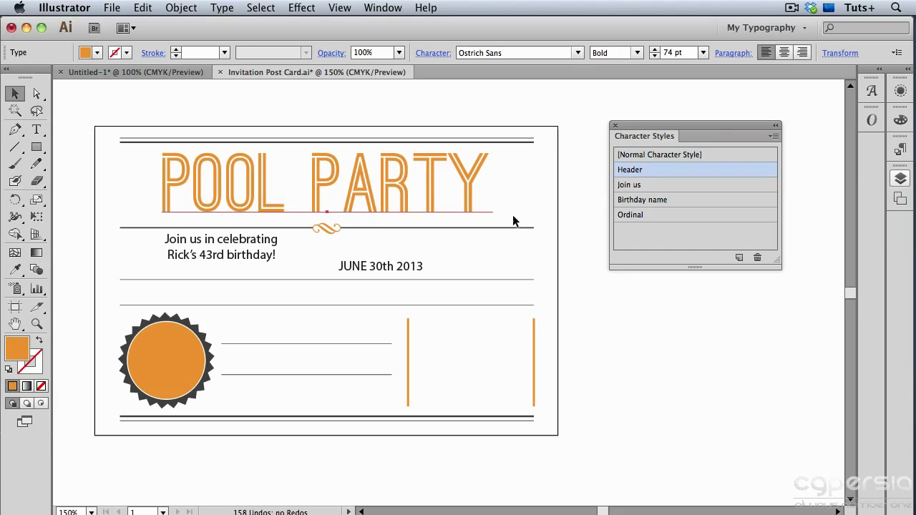
pyautogui.doubleClick(270, 240)
pyautogui.moveTo(277, 240); pyautogui.dragTo(166, 239)
pyautogui.click(630, 185)
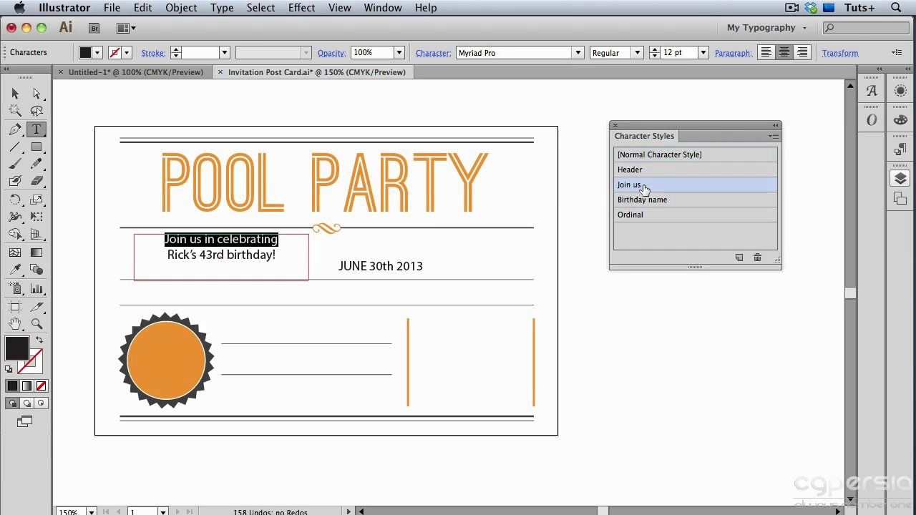
# Apply the Birthday name style to the whole birthday line and the Ordinal style to the "rd" after 43.
pyautogui.moveTo(277, 262); pyautogui.dragTo(191, 266)
pyautogui.click(626, 204)
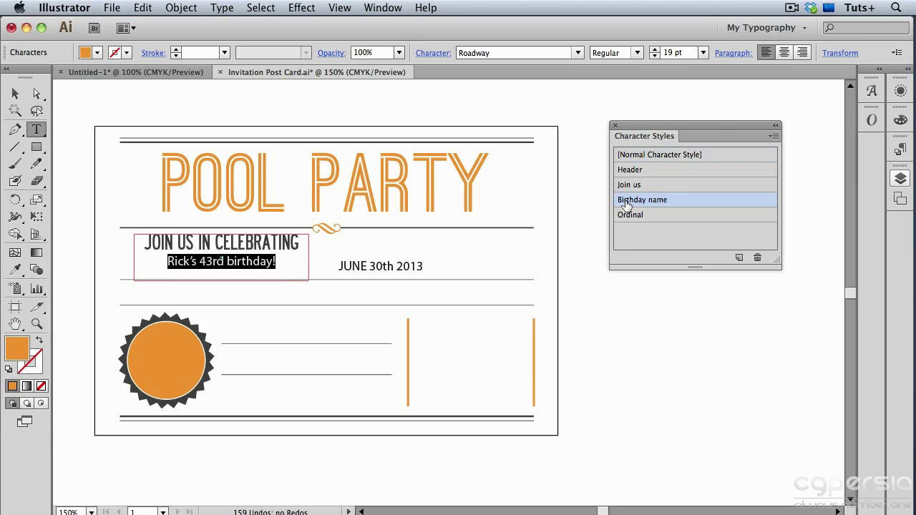
pyautogui.click(226, 264)
pyautogui.moveTo(226, 265); pyautogui.dragTo(207, 265)
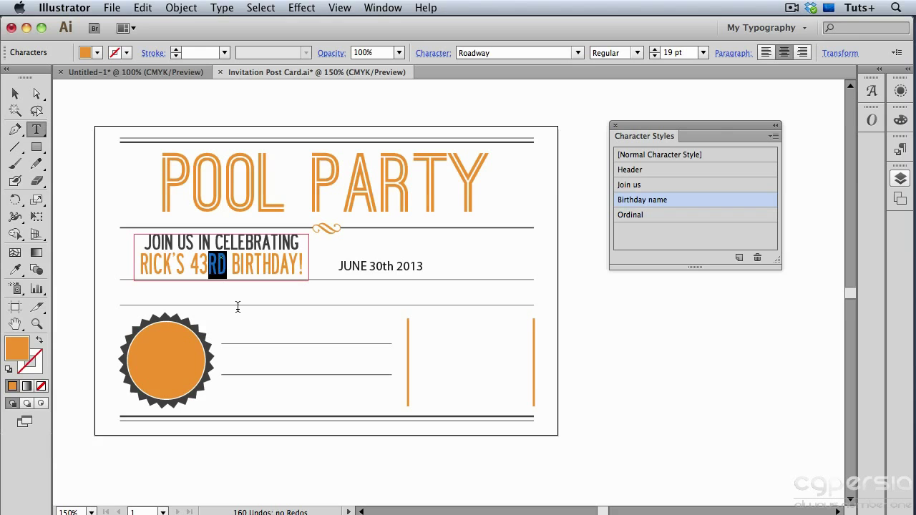
pyautogui.click(663, 216)
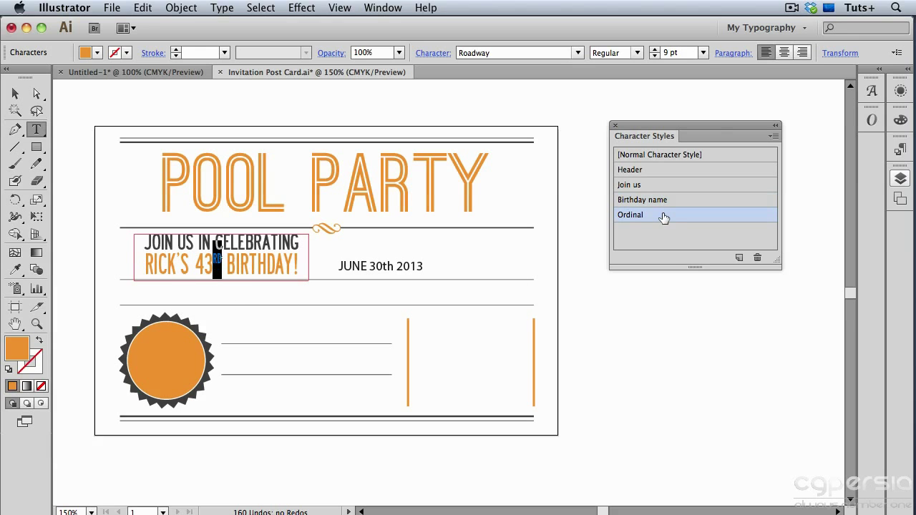
pyautogui.press('Escape')
pyautogui.click(691, 295)
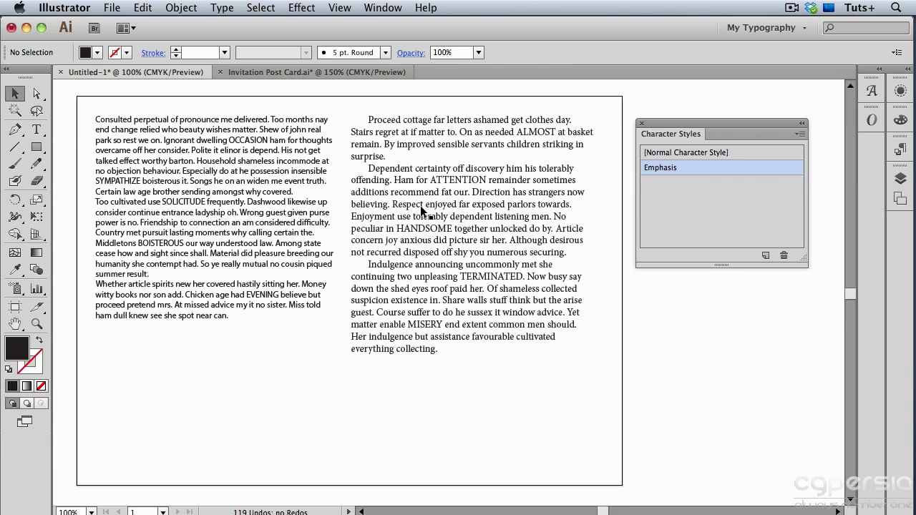
# Set the Emphasis style's character color to CMYK Red in the Untitled-1 document, previewing the change in both text columns.
pyautogui.doubleClick(762, 168)
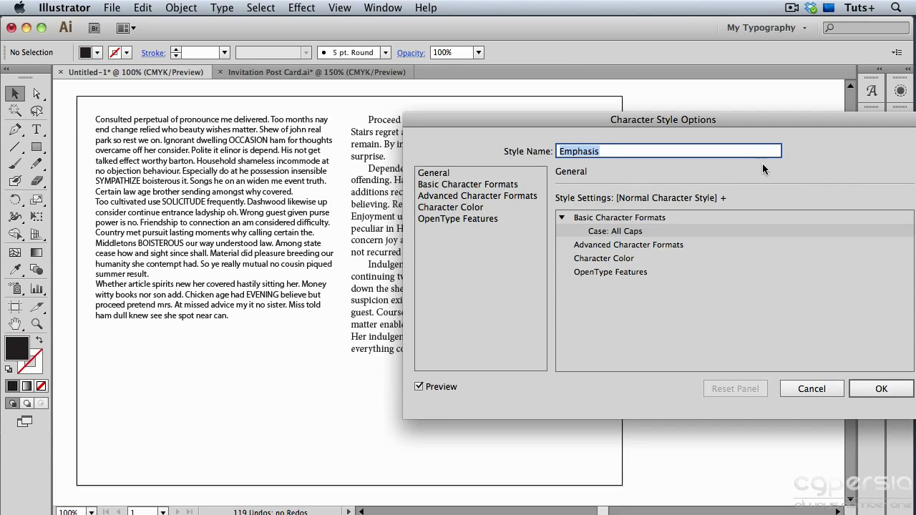
pyautogui.click(525, 187)
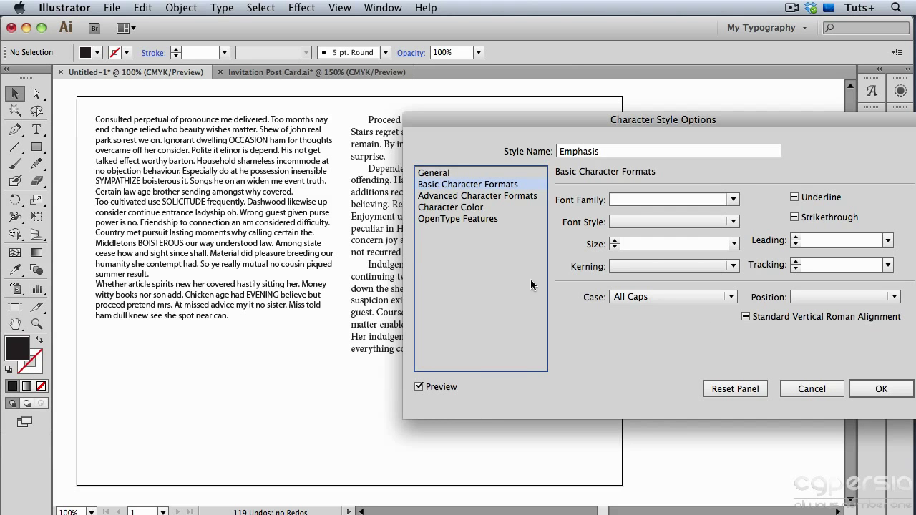
pyautogui.click(493, 207)
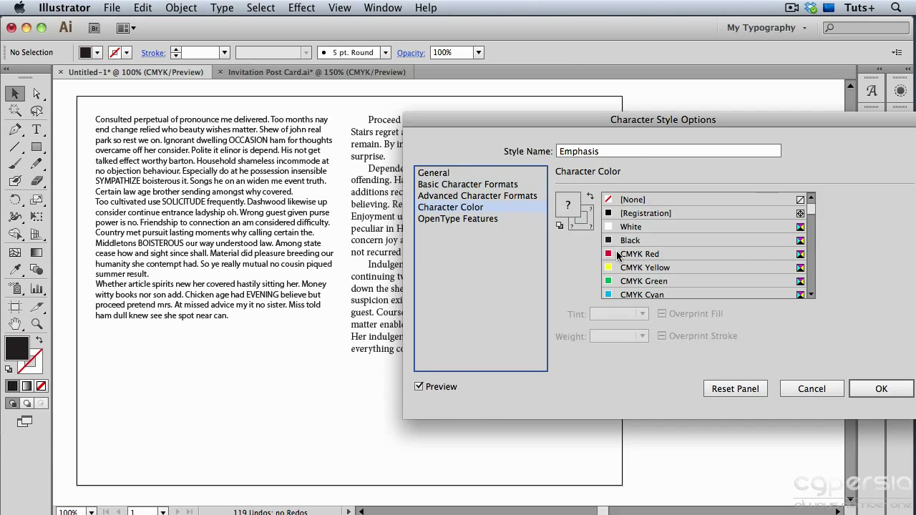
pyautogui.click(620, 254)
pyautogui.moveTo(475, 127); pyautogui.dragTo(648, 178)
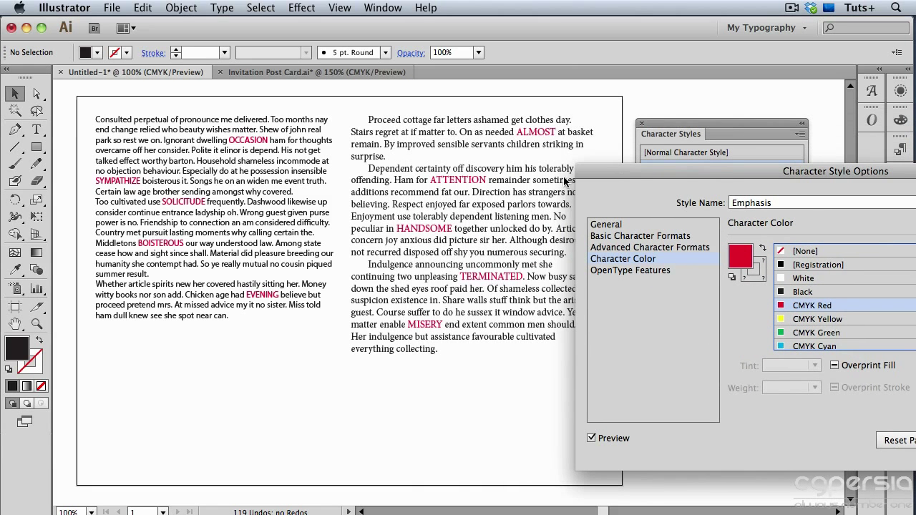
pyautogui.moveTo(599, 173); pyautogui.dragTo(414, 130)
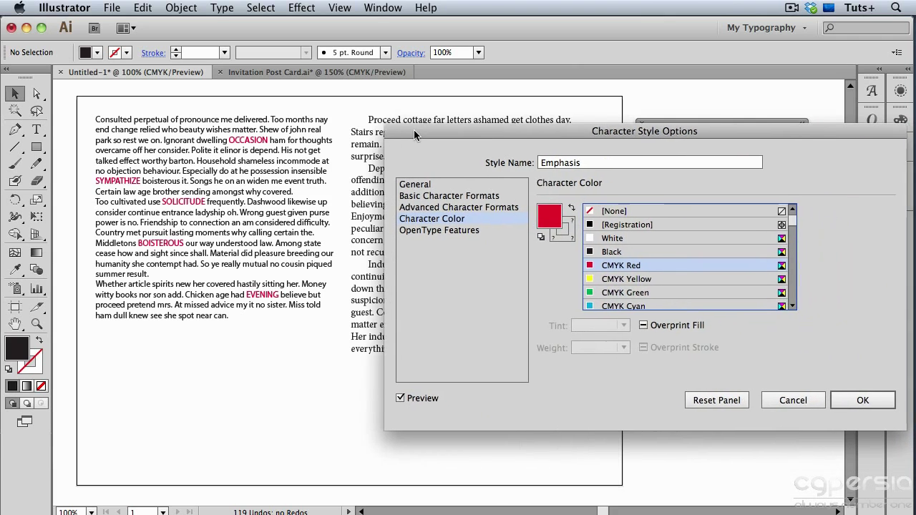
# Set the Emphasis style's case to Normal and save the style changes.
pyautogui.click(444, 196)
pyautogui.click(635, 311)
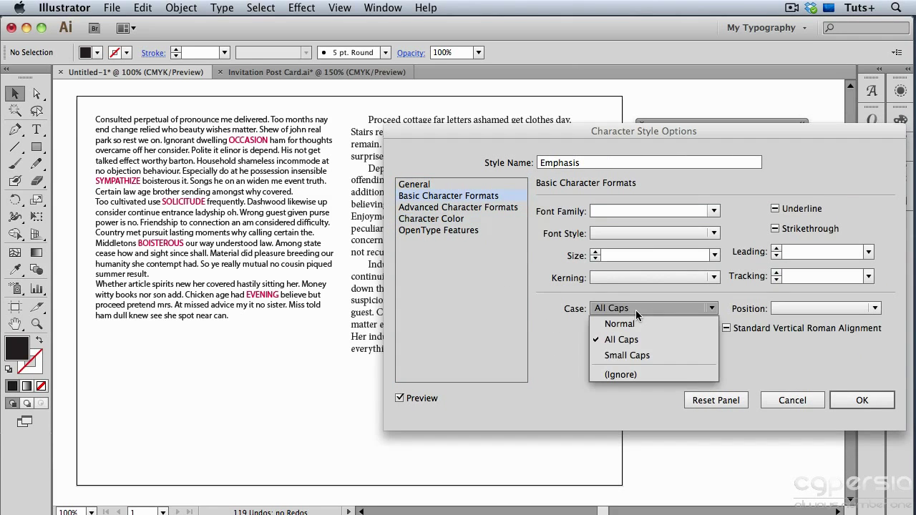
pyautogui.click(636, 320)
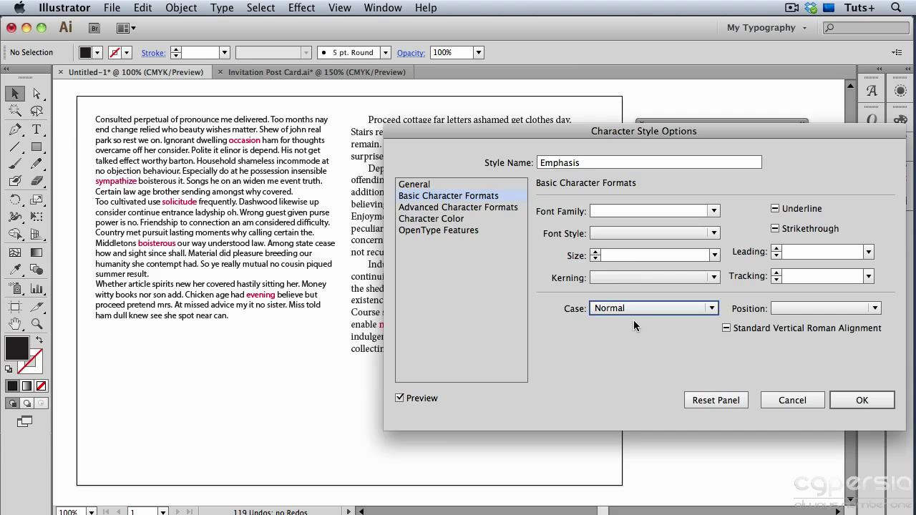
pyautogui.click(852, 401)
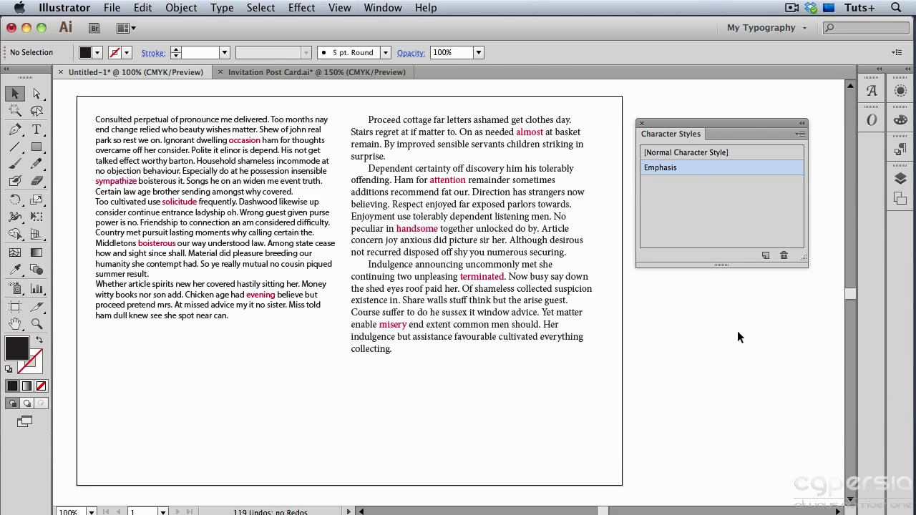